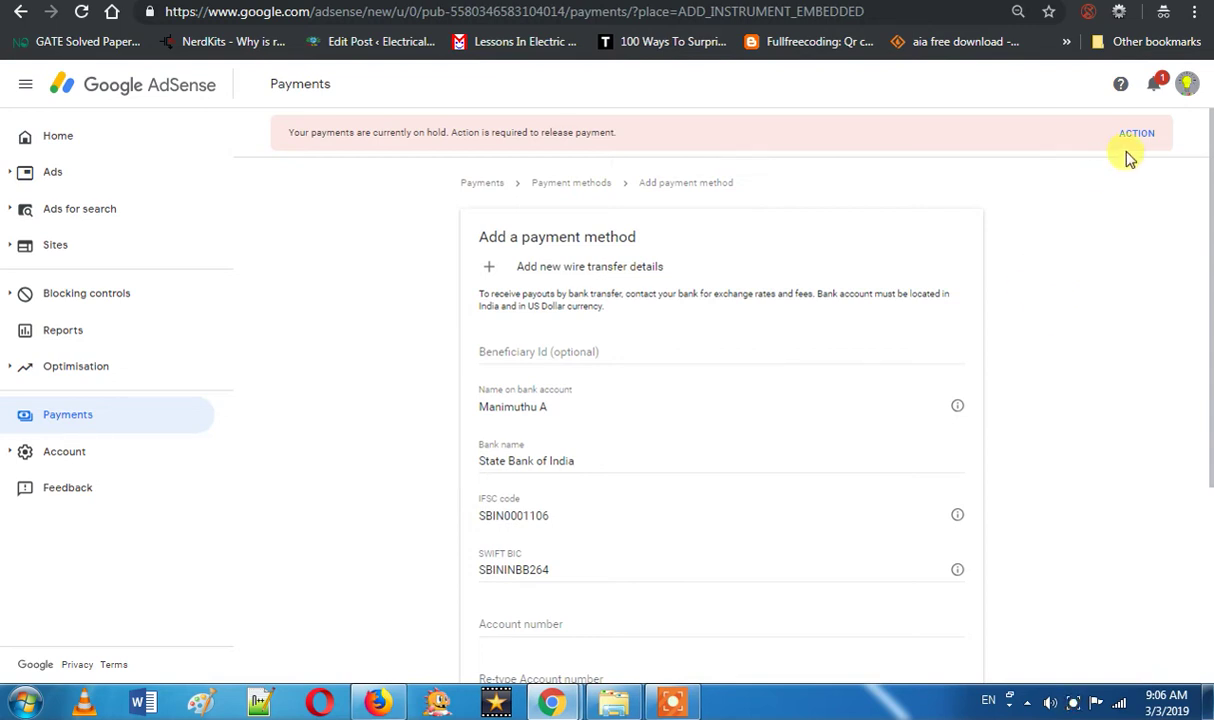
- Mark the required payment-hold notice with a short pen stroke to draw attention to it
mouse_move(1150, 103)
mouse_down()
mouse_move(1098, 191)
mouse_move(1154, 104)
mouse_up()
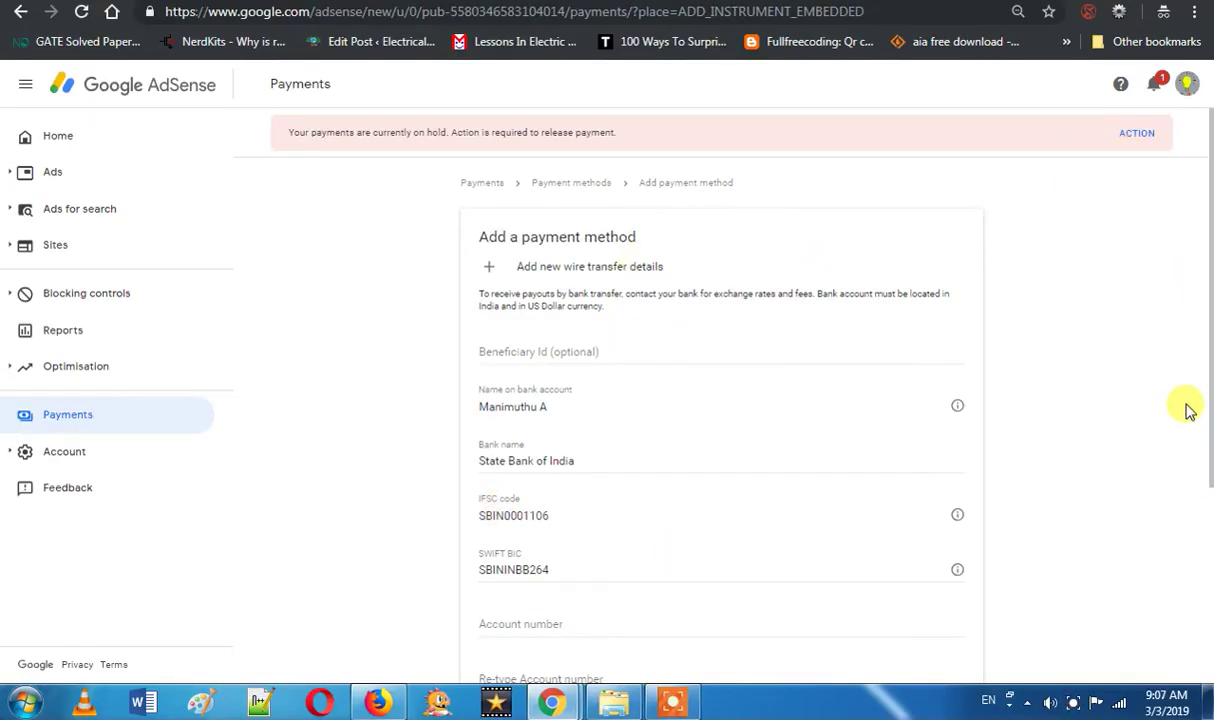
scroll(1176, 401, down, 2)
scroll(1100, 378, up, 2)
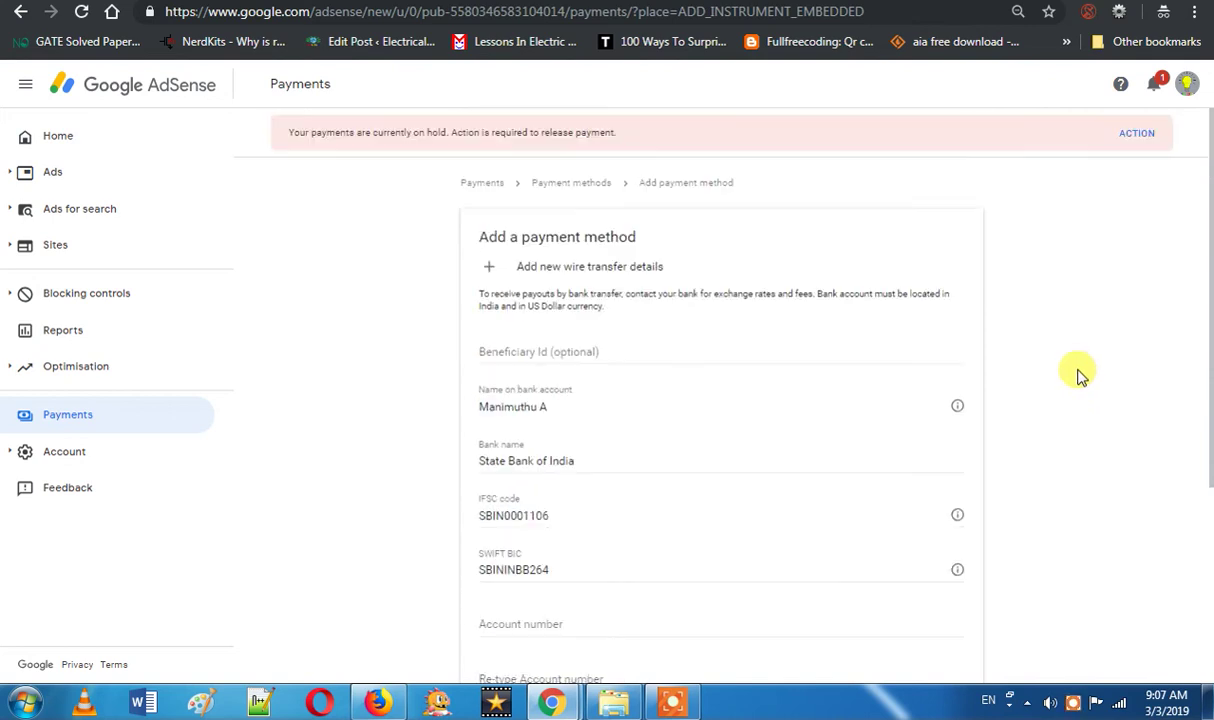
scroll(1078, 378, down, 3)
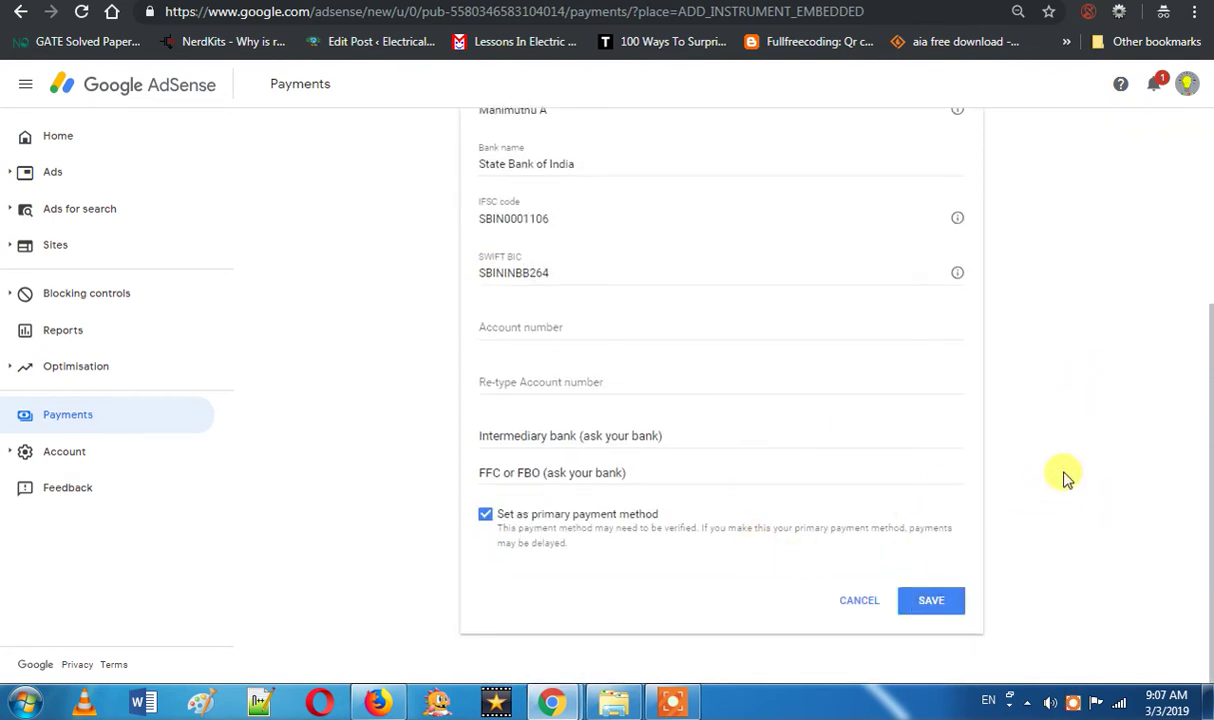
scroll(1065, 477, up, 3)
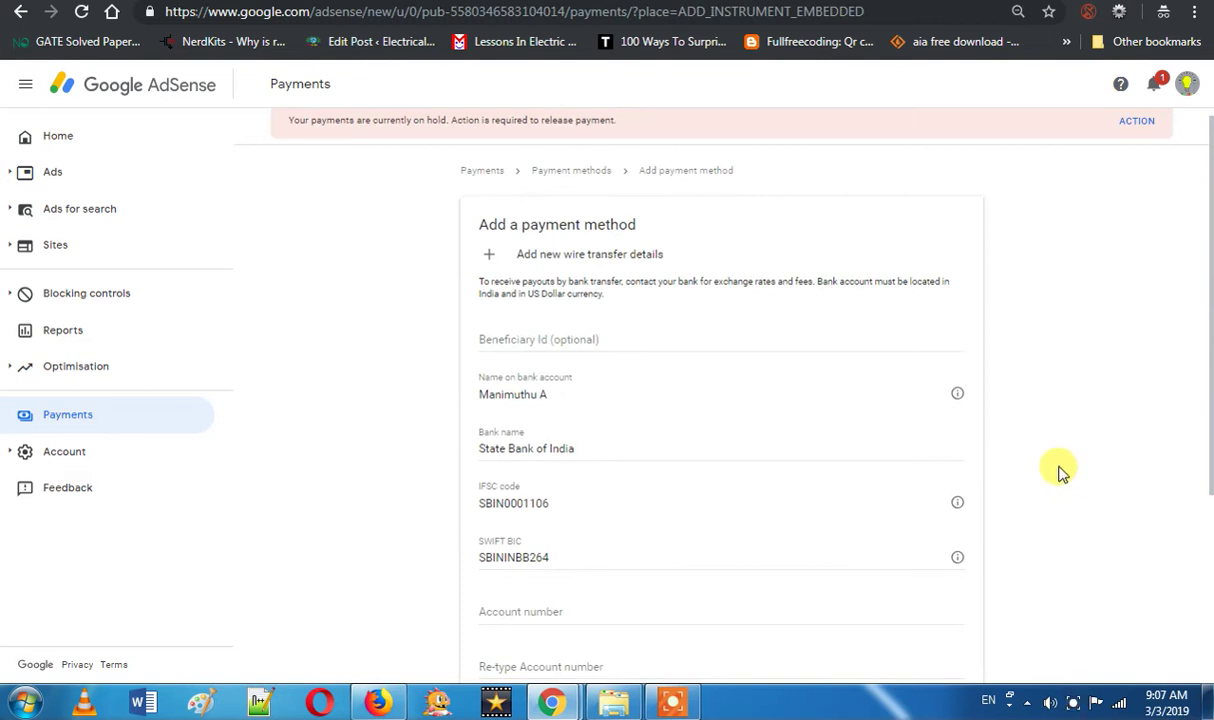
mouse_move(430, 266)
mouse_down()
mouse_move(322, 285)
mouse_move(486, 328)
mouse_move(430, 266)
mouse_up()
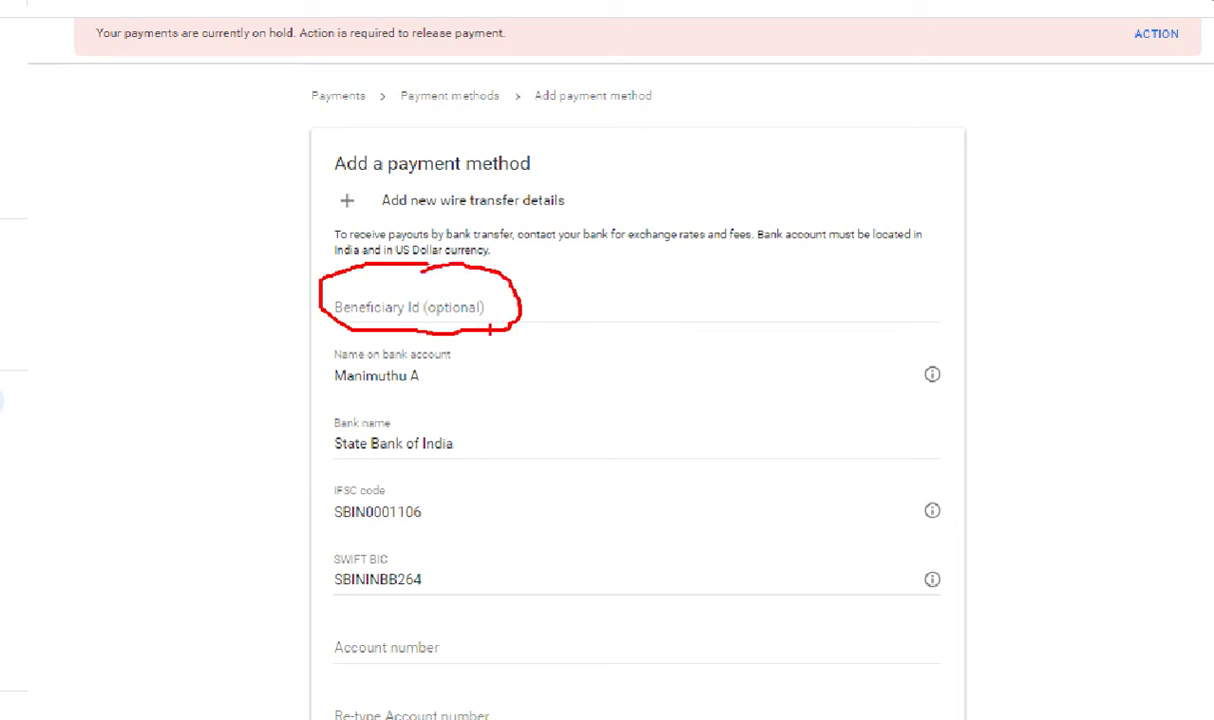
drag(490, 301, 530, 278)
mouse_move(405, 346)
mouse_down()
mouse_move(340, 385)
mouse_move(455, 350)
mouse_move(531, 352)
mouse_move(530, 366)
mouse_up()
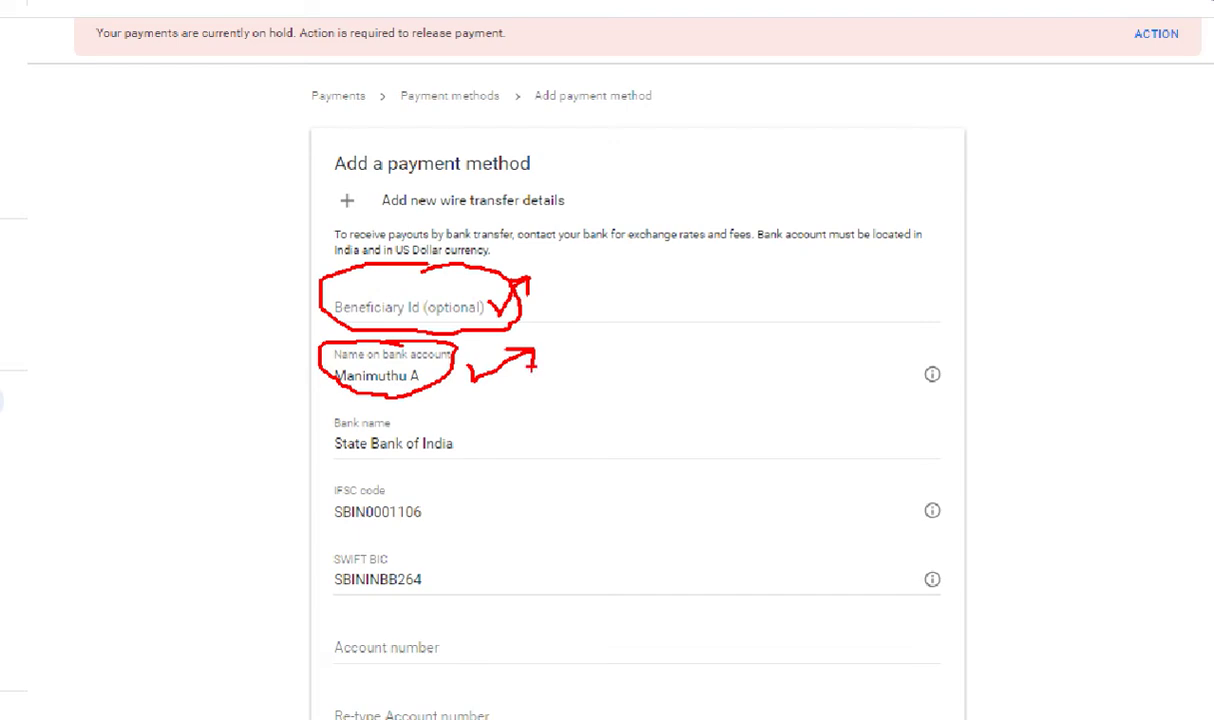
key(ctrl+z)
mouse_move(385, 404)
mouse_down()
mouse_move(505, 470)
mouse_move(355, 426)
mouse_up()
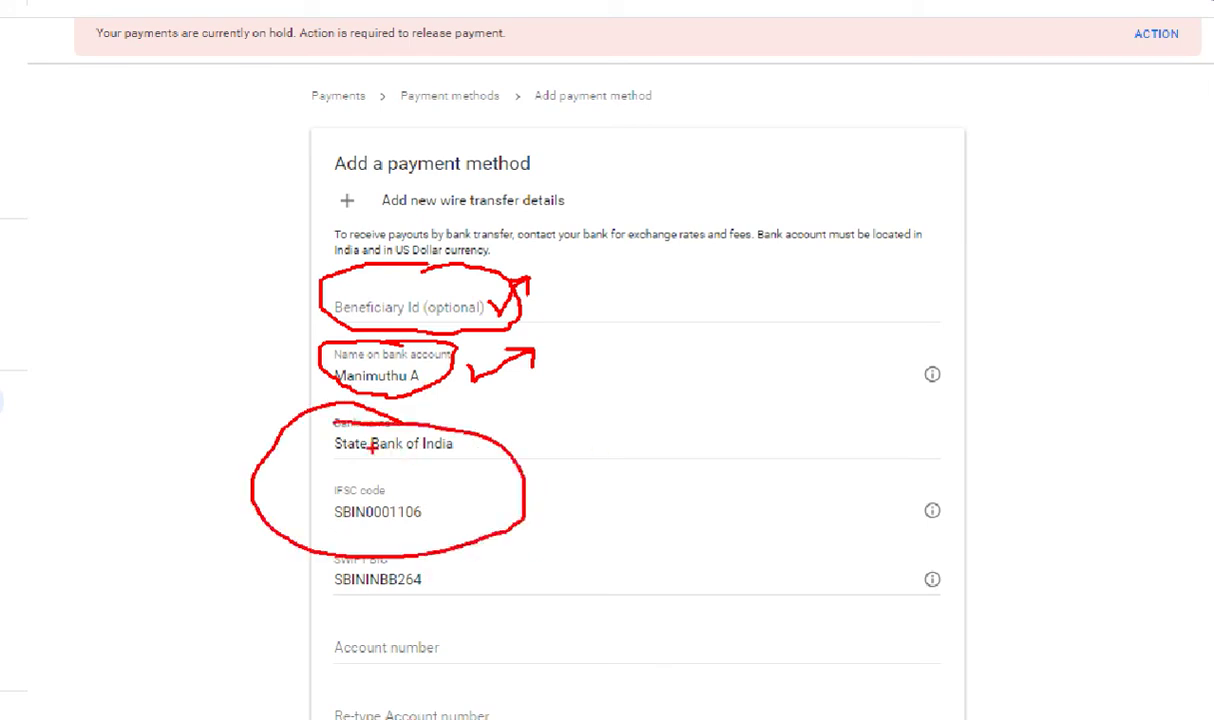
mouse_move(425, 487)
mouse_down()
mouse_move(310, 495)
mouse_move(420, 512)
mouse_move(484, 462)
mouse_up()
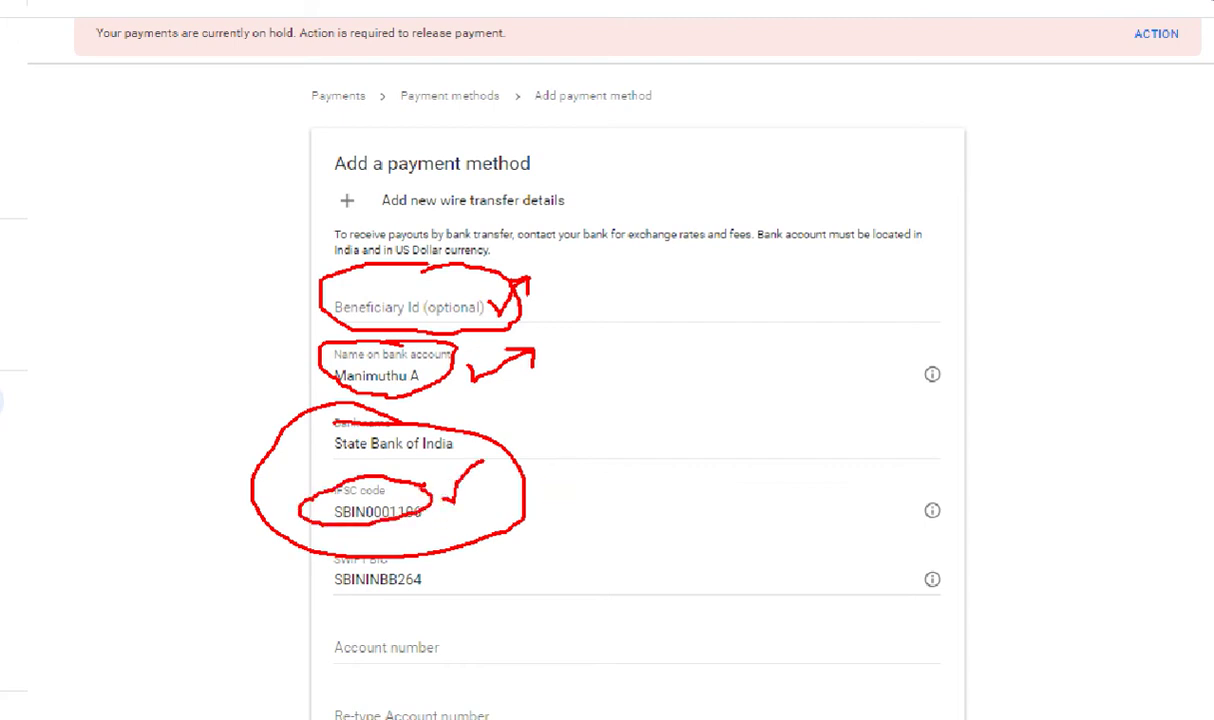
mouse_move(412, 538)
mouse_down()
mouse_move(350, 540)
mouse_move(305, 572)
mouse_move(448, 600)
mouse_move(395, 544)
mouse_up()
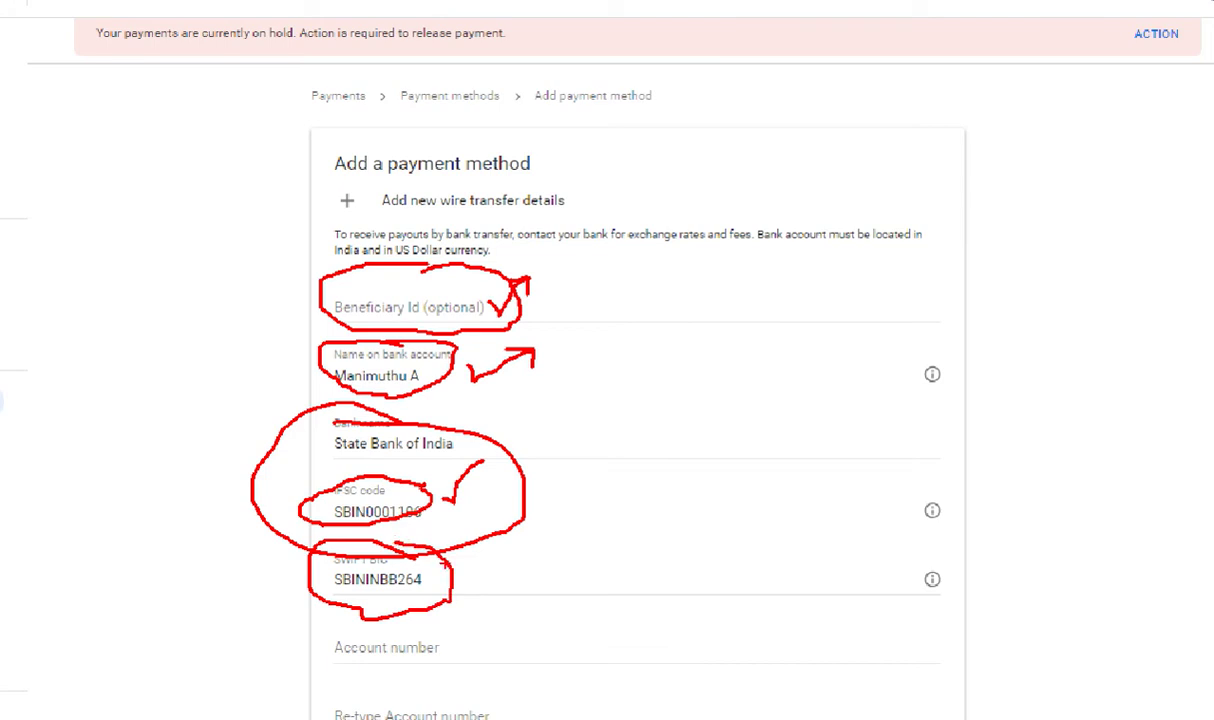
drag(488, 566, 545, 521)
mouse_move(840, 98)
mouse_down()
mouse_move(815, 150)
mouse_move(831, 322)
mouse_up()
drag(867, 366, 877, 498)
drag(853, 463, 895, 455)
mouse_move(828, 545)
mouse_down()
mouse_move(845, 625)
mouse_move(900, 537)
mouse_move(900, 645)
mouse_move(830, 550)
mouse_up()
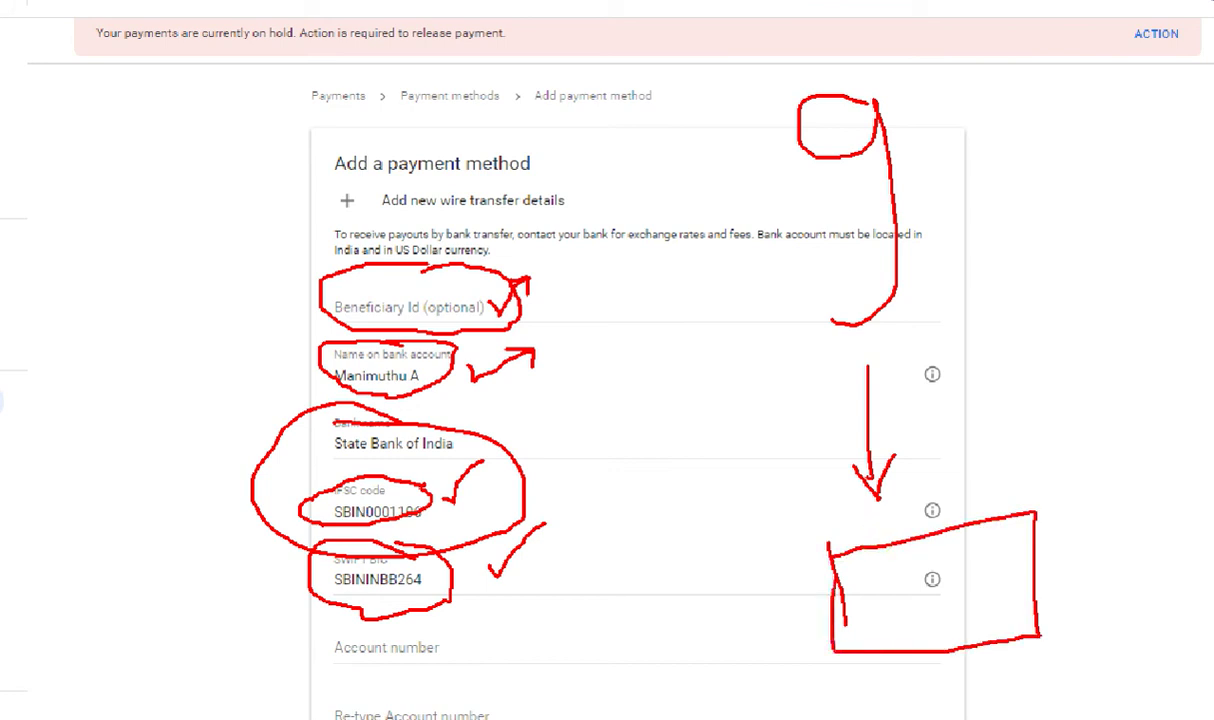
mouse_move(929, 551)
mouse_down()
mouse_move(913, 577)
mouse_move(951, 661)
mouse_move(1030, 622)
mouse_up()
mouse_move(815, 645)
mouse_down()
mouse_move(660, 645)
mouse_move(565, 566)
mouse_move(541, 590)
mouse_up()
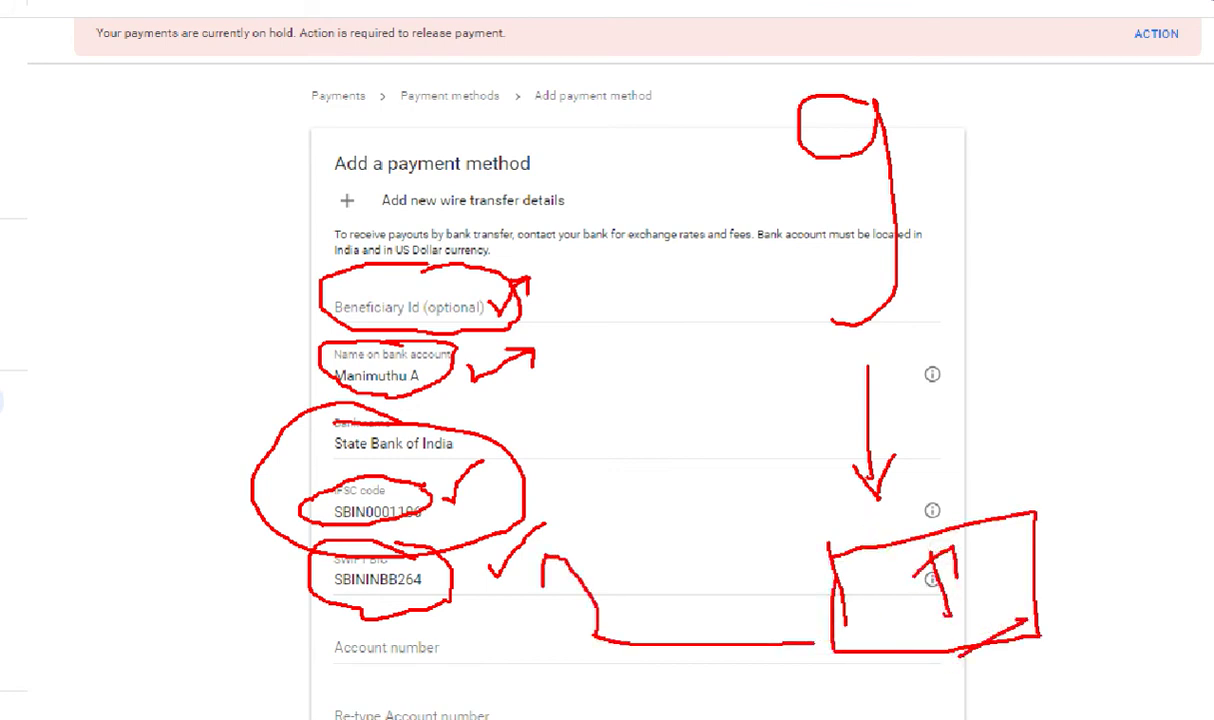
mouse_move(583, 636)
mouse_down()
mouse_move(549, 630)
mouse_move(541, 600)
mouse_move(610, 350)
mouse_move(690, 348)
mouse_move(640, 438)
mouse_move(603, 385)
mouse_move(632, 360)
mouse_up()
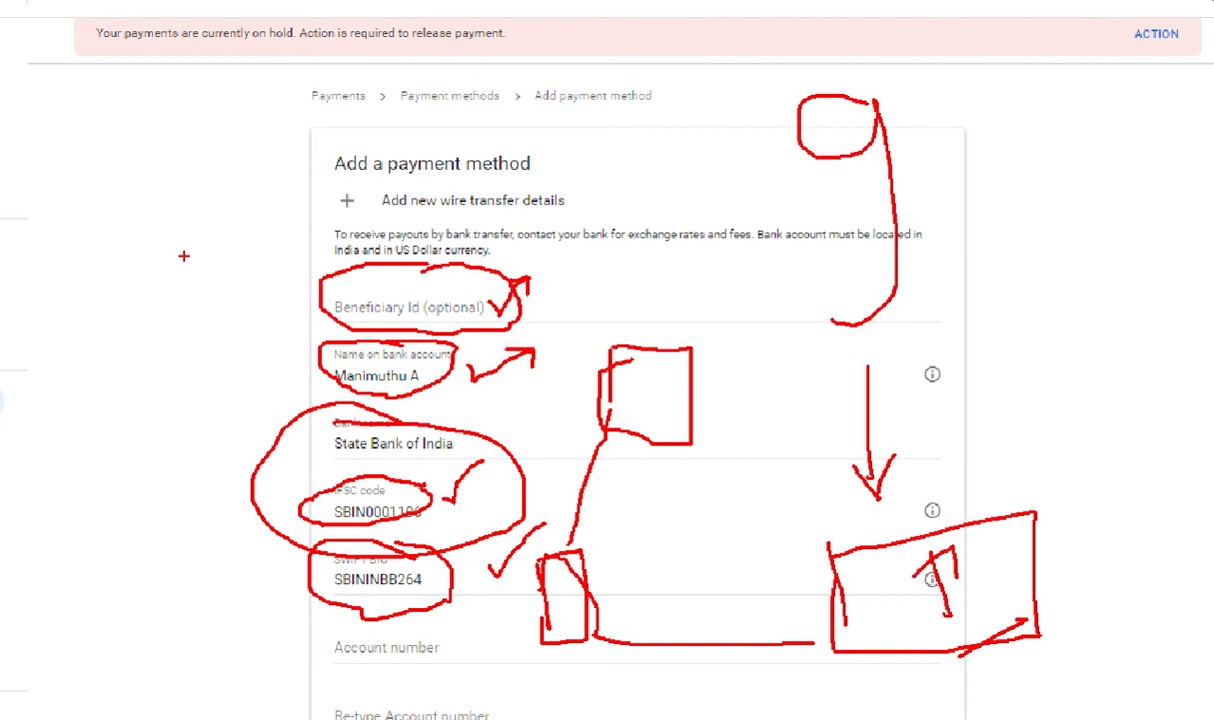
drag(130, 234, 178, 320)
mouse_move(185, 238)
mouse_down()
mouse_move(200, 290)
mouse_move(218, 240)
mouse_move(246, 224)
mouse_up()
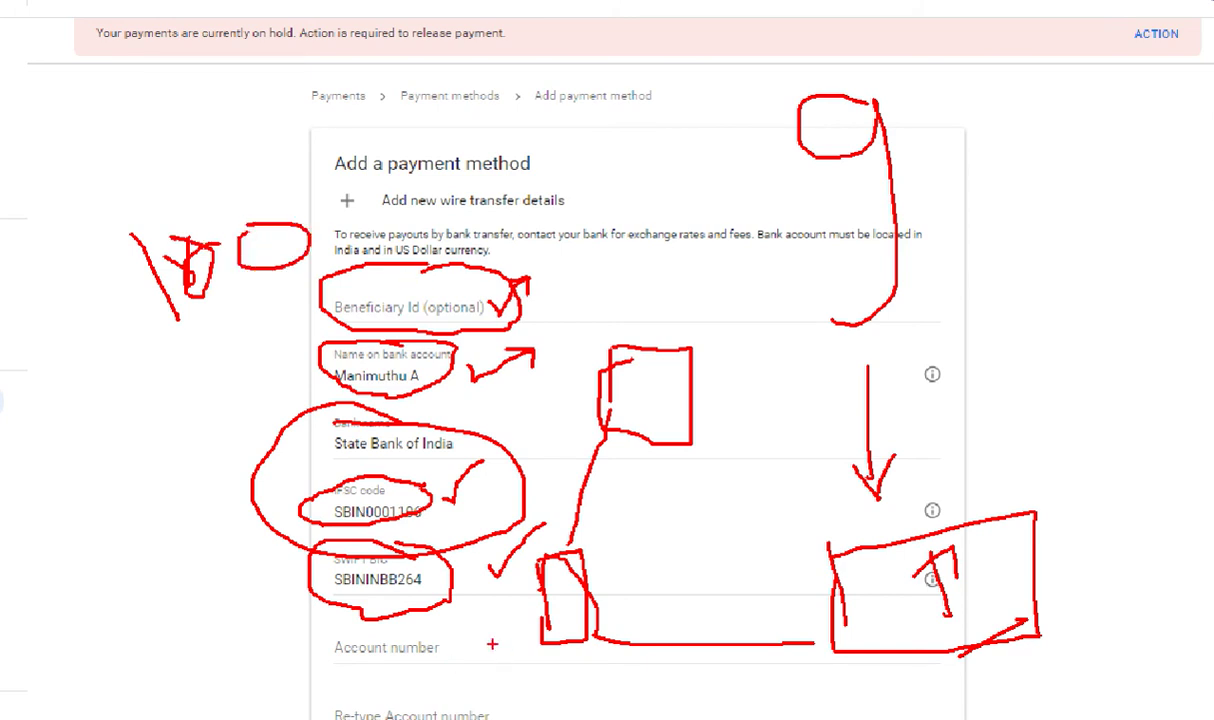
key(Escape)
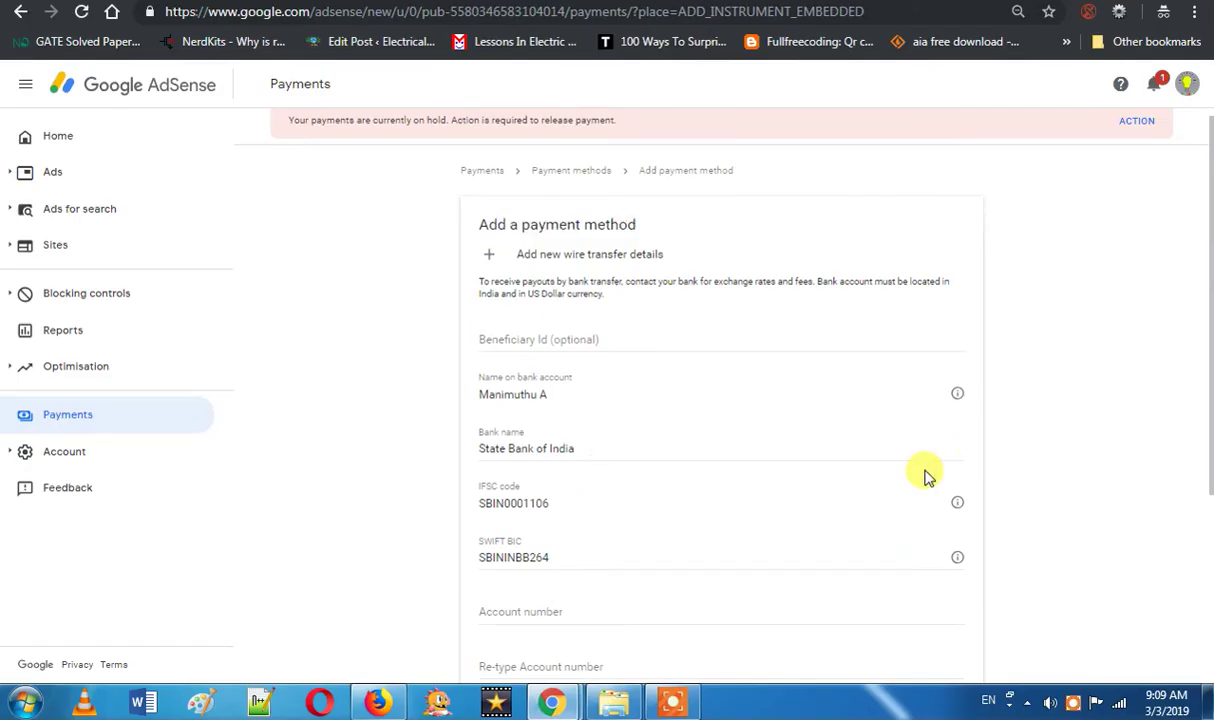
scroll(924, 477, down, 3)
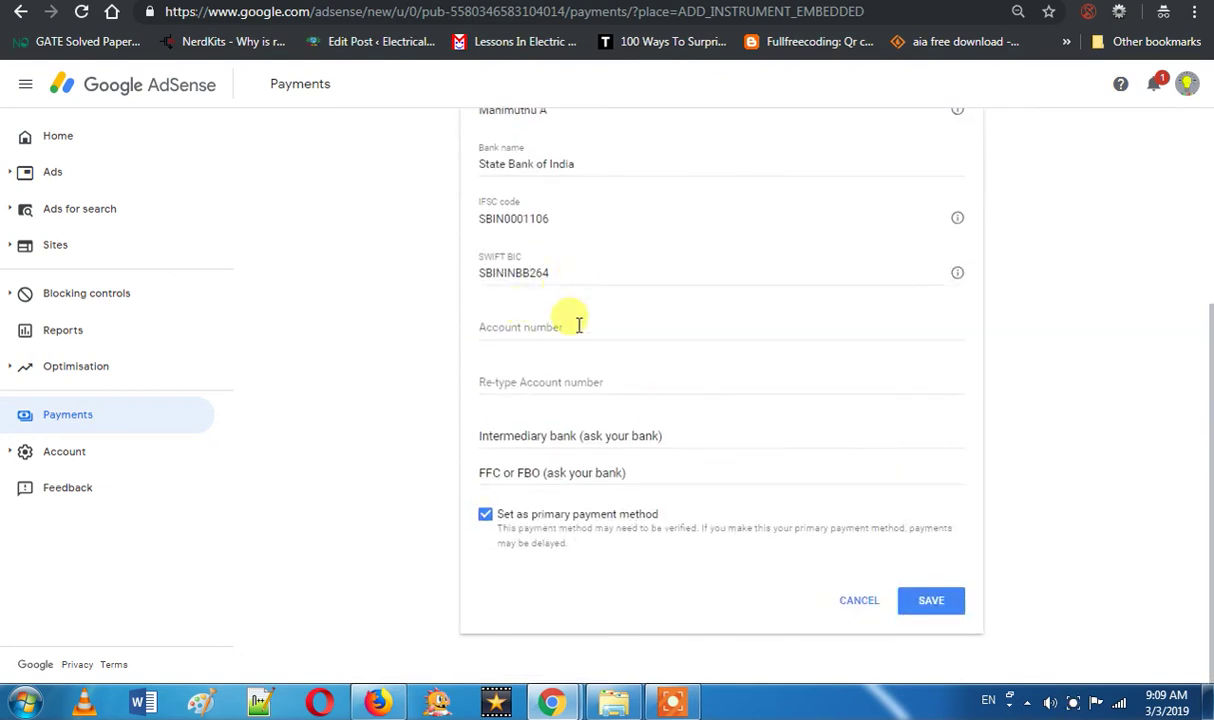
mouse_move(577, 316)
mouse_down()
mouse_move(462, 322)
mouse_move(587, 318)
mouse_move(548, 300)
mouse_up()
mouse_move(591, 374)
mouse_down()
mouse_move(440, 372)
mouse_move(530, 410)
mouse_move(598, 379)
mouse_up()
mouse_move(608, 322)
mouse_down()
mouse_move(630, 331)
mouse_move(650, 287)
mouse_up()
drag(652, 398, 757, 332)
mouse_move(680, 439)
mouse_down()
mouse_move(425, 466)
mouse_move(650, 487)
mouse_move(662, 436)
mouse_move(789, 417)
mouse_up()
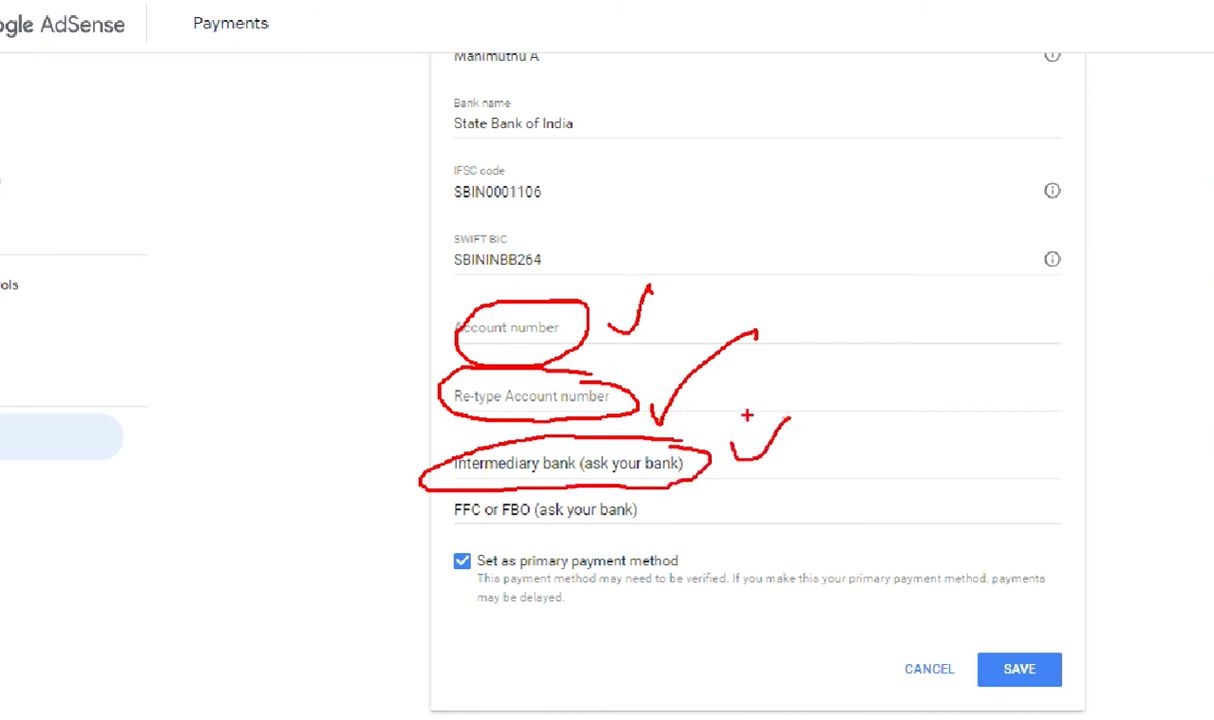
mouse_move(661, 514)
mouse_down()
mouse_move(742, 486)
mouse_move(740, 535)
mouse_up()
mouse_move(972, 636)
mouse_down()
mouse_move(995, 655)
mouse_move(1053, 578)
mouse_up()
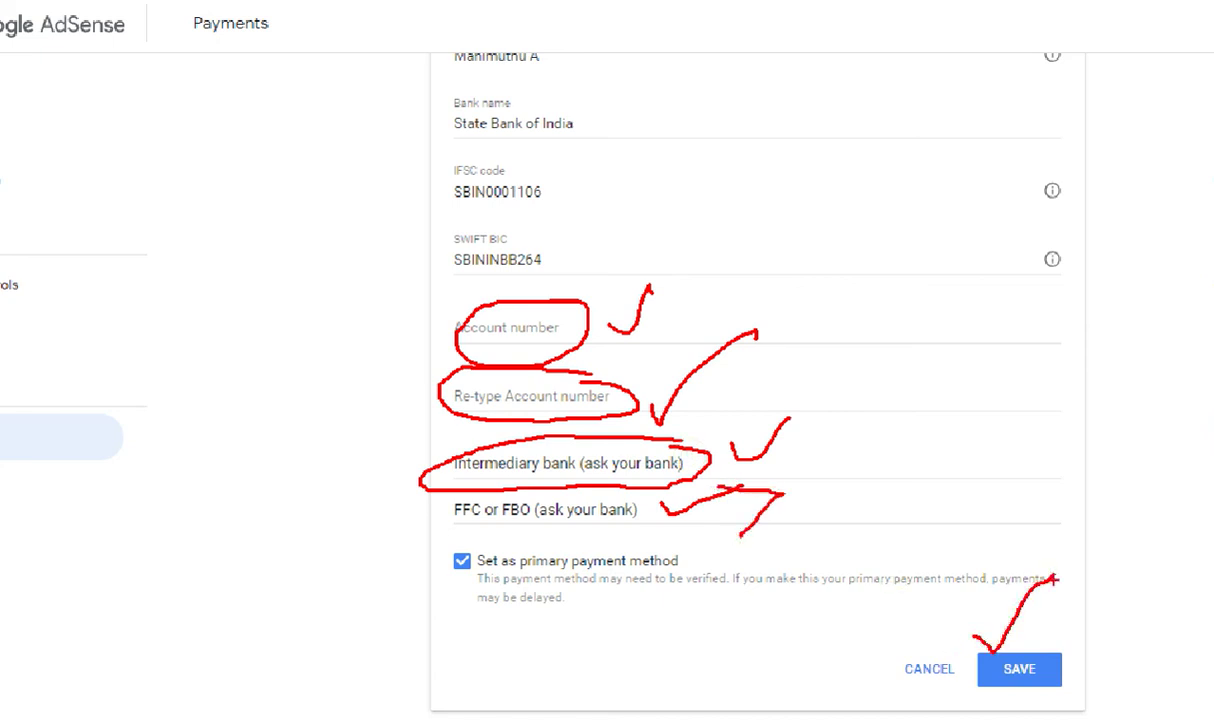
- Clear the pen marks, save the wire-transfer details, and highlight Primary on the new bank account card
key(Escape)
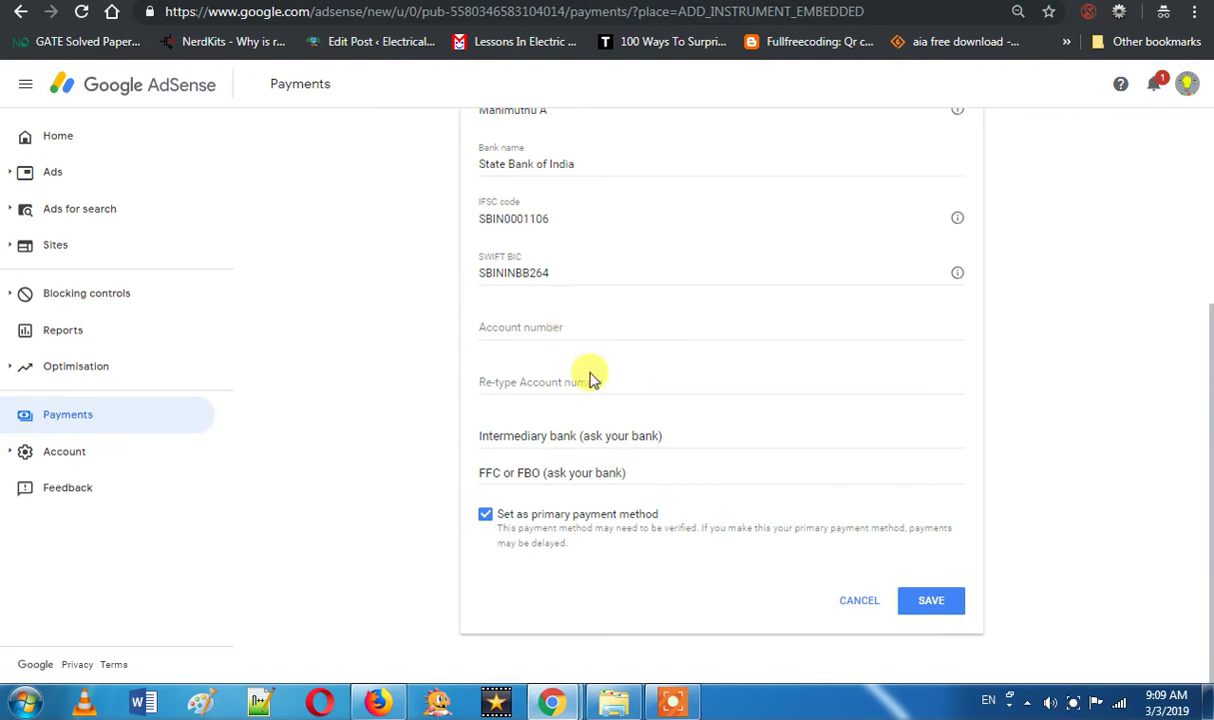
click(935, 600)
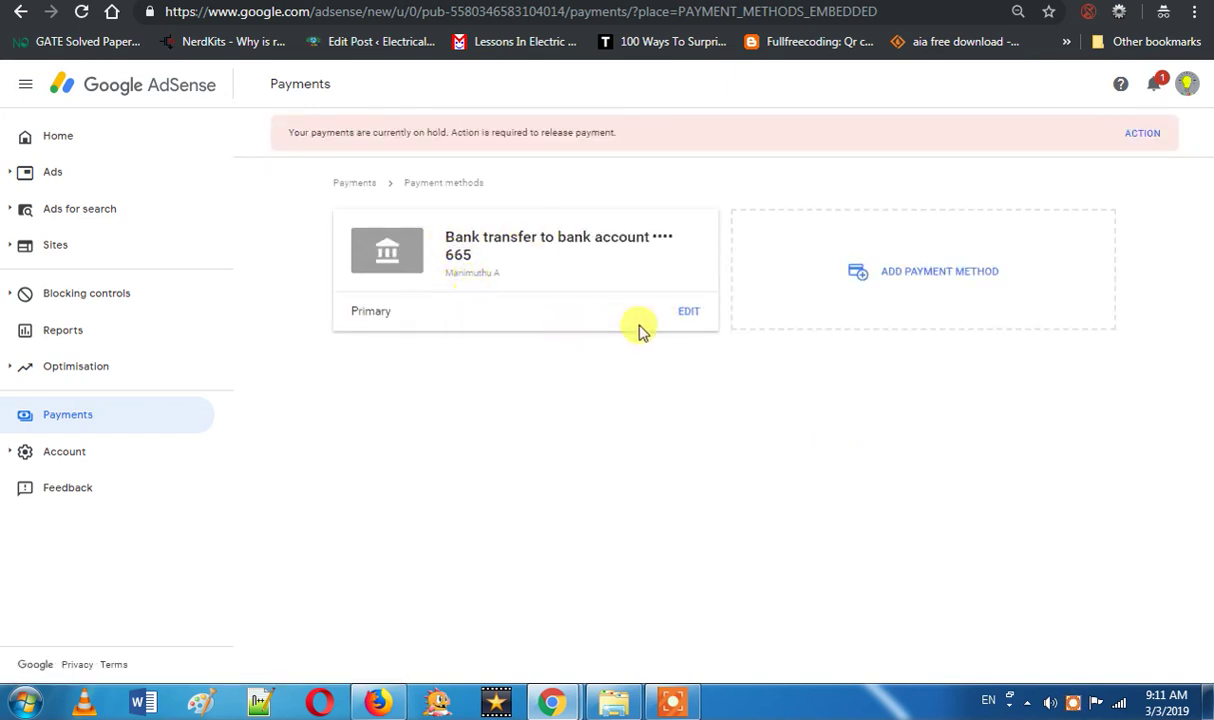
double_click(365, 312)
click(365, 311)
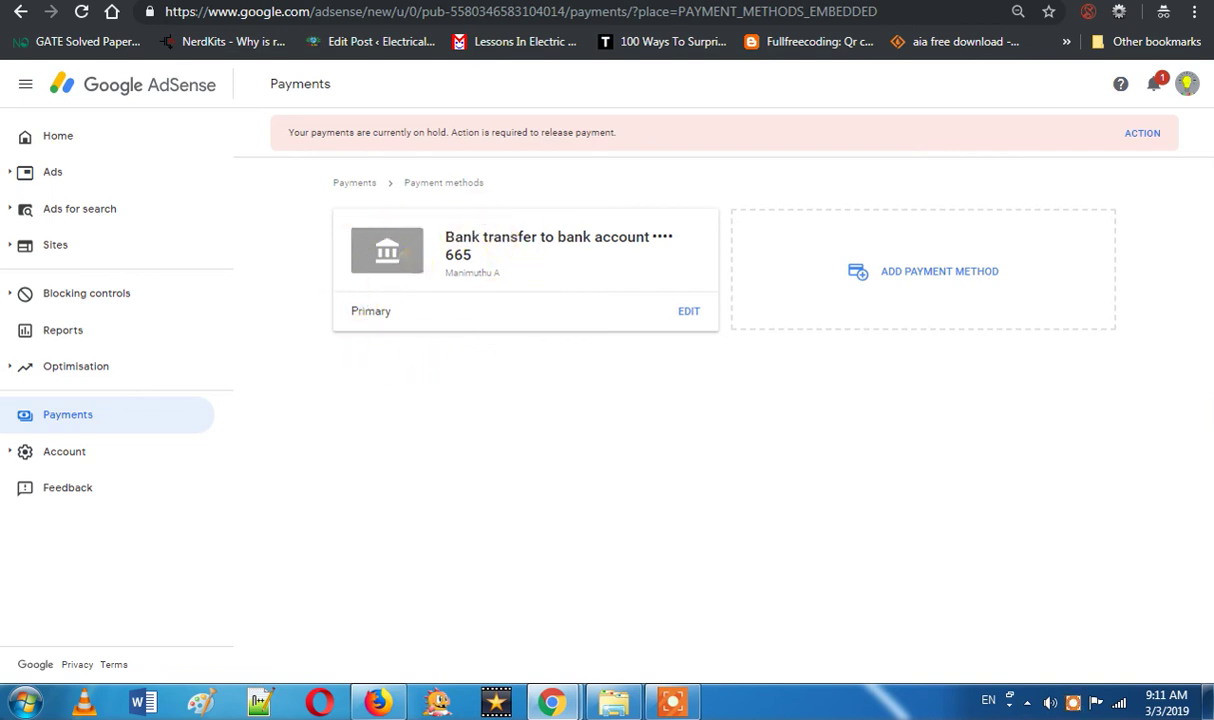
drag(372, 265, 476, 219)
drag(645, 220, 468, 190)
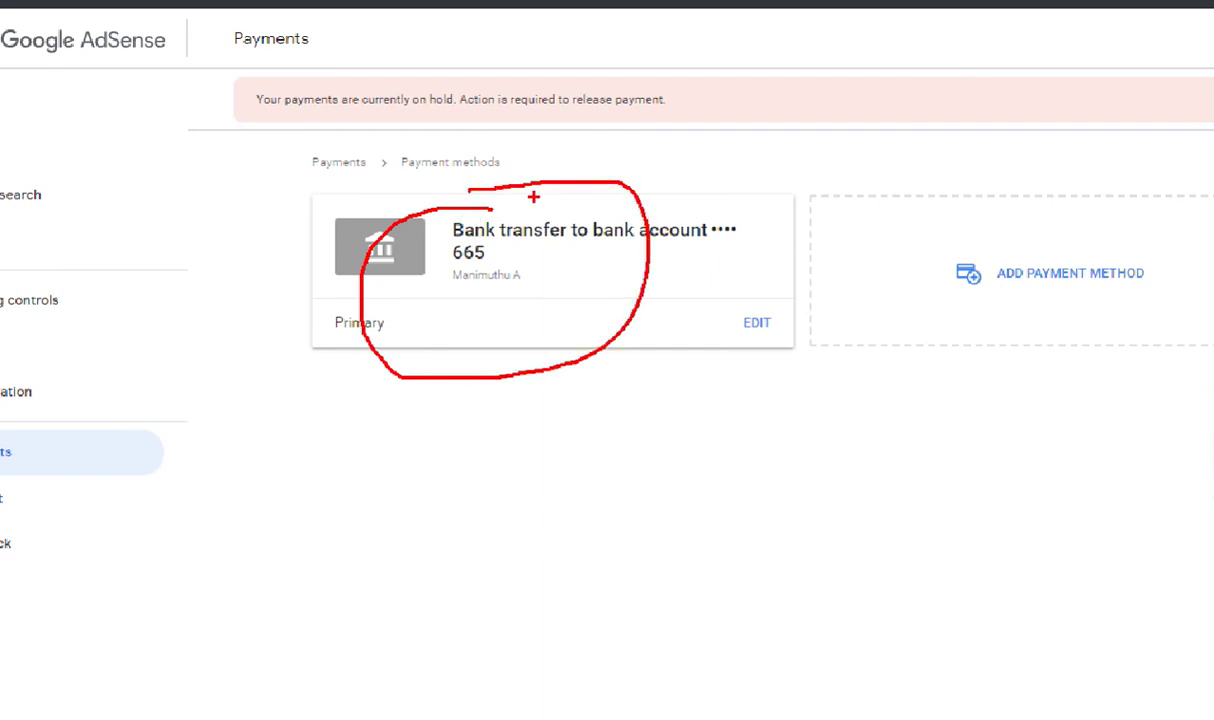
mouse_move(1003, 183)
mouse_down()
mouse_move(1208, 290)
mouse_move(1015, 212)
mouse_up()
mouse_move(965, 110)
mouse_down()
mouse_move(1040, 138)
mouse_move(1062, 178)
mouse_move(1072, 173)
mouse_up()
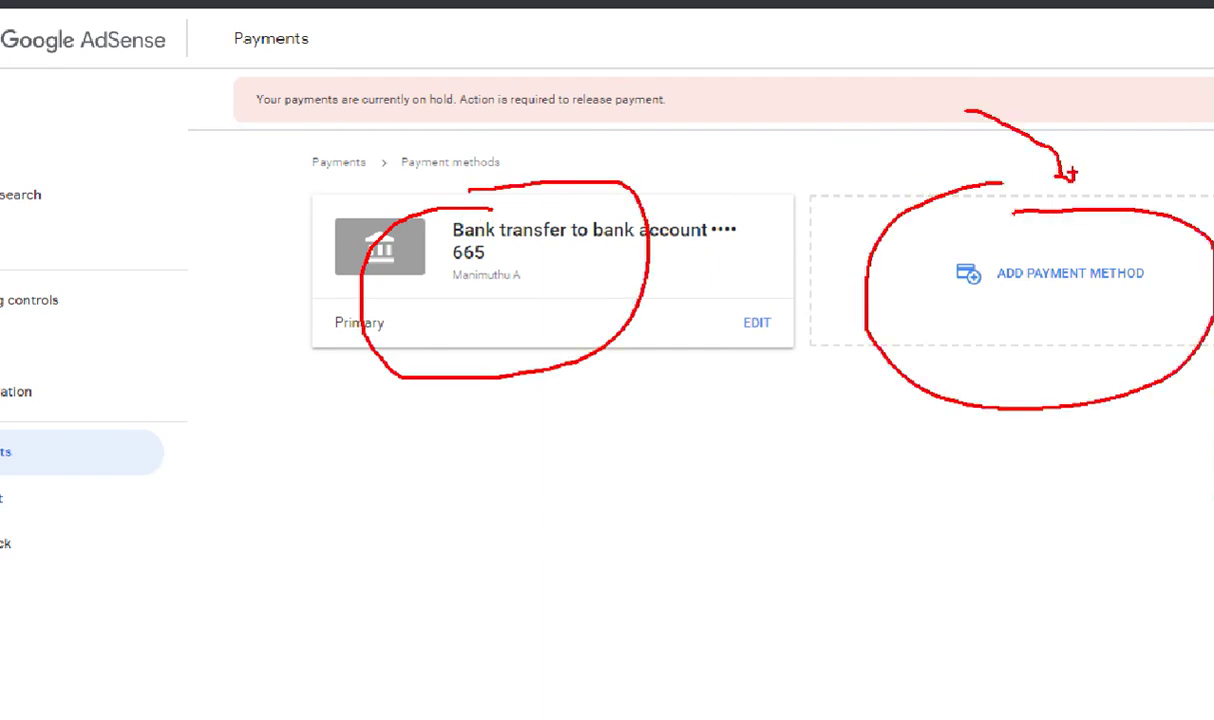
mouse_move(645, 156)
mouse_down()
mouse_move(583, 158)
mouse_move(686, 113)
mouse_move(672, 152)
mouse_move(686, 116)
mouse_move(683, 150)
mouse_move(682, 122)
mouse_move(675, 142)
mouse_up()
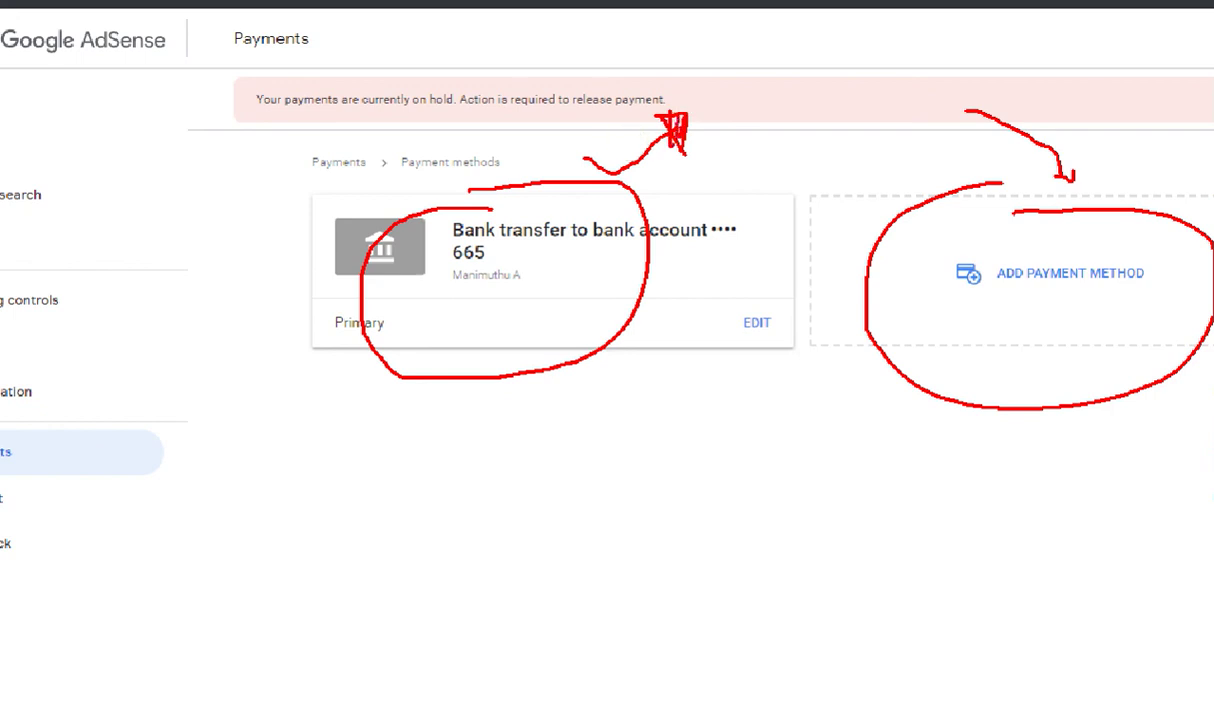
key(Escape)
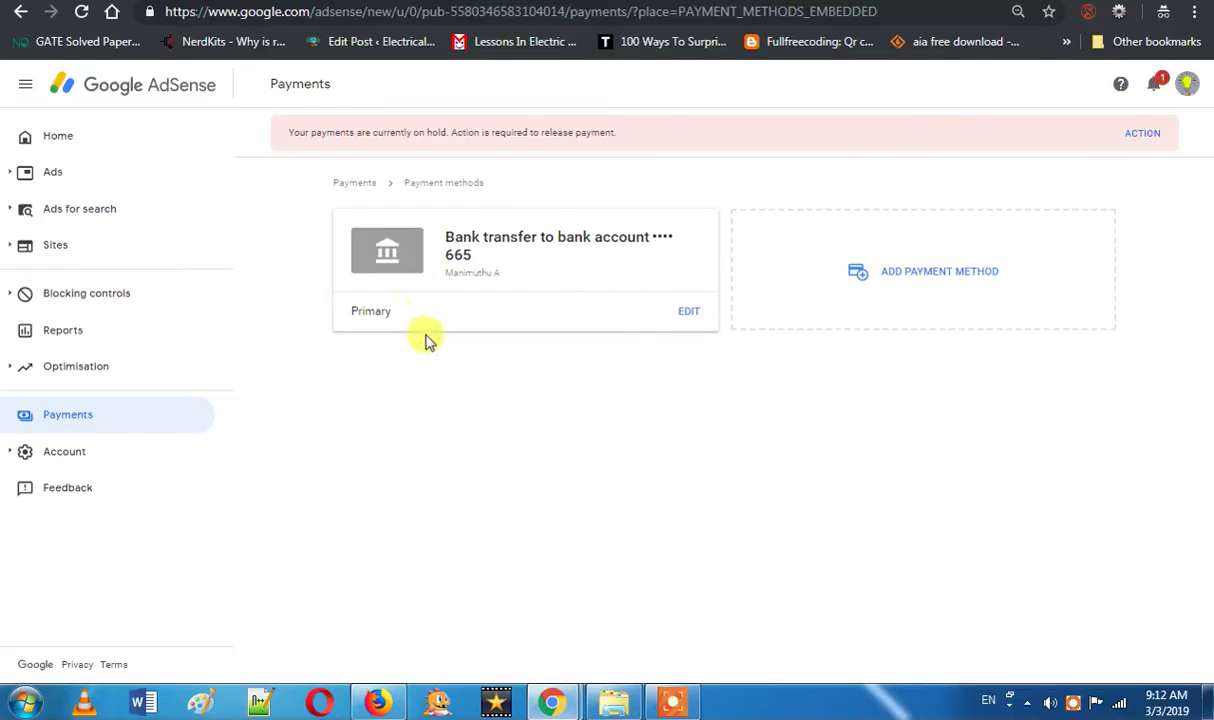